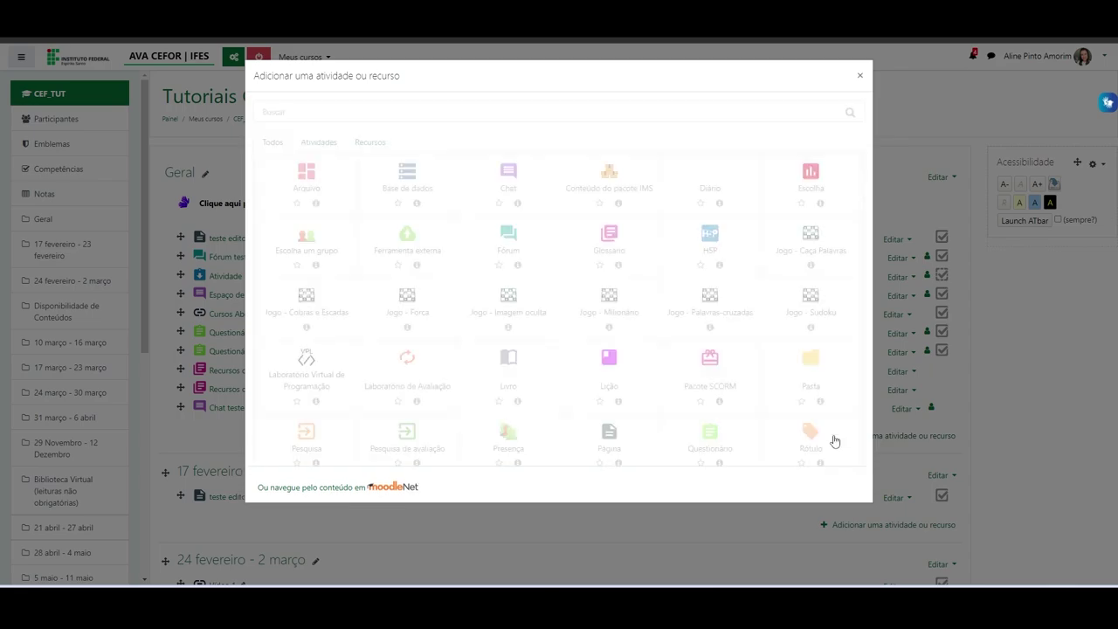
# Add a new Escolha activity to the Geral section from the list of activities
pyautogui.click(317, 146)
pyautogui.click(318, 149)
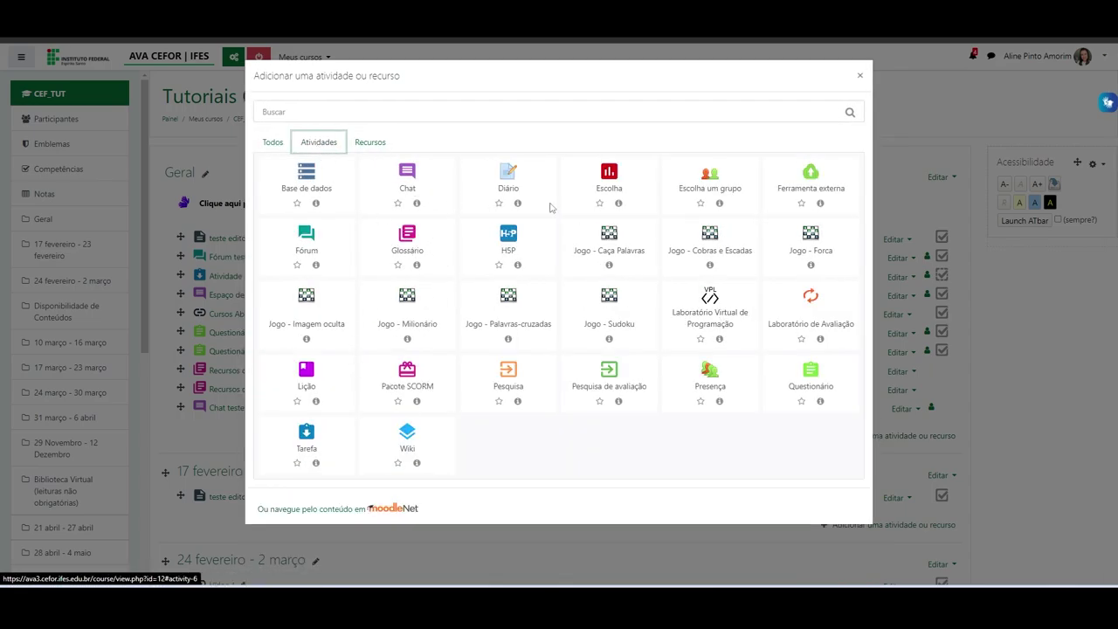
pyautogui.click(614, 178)
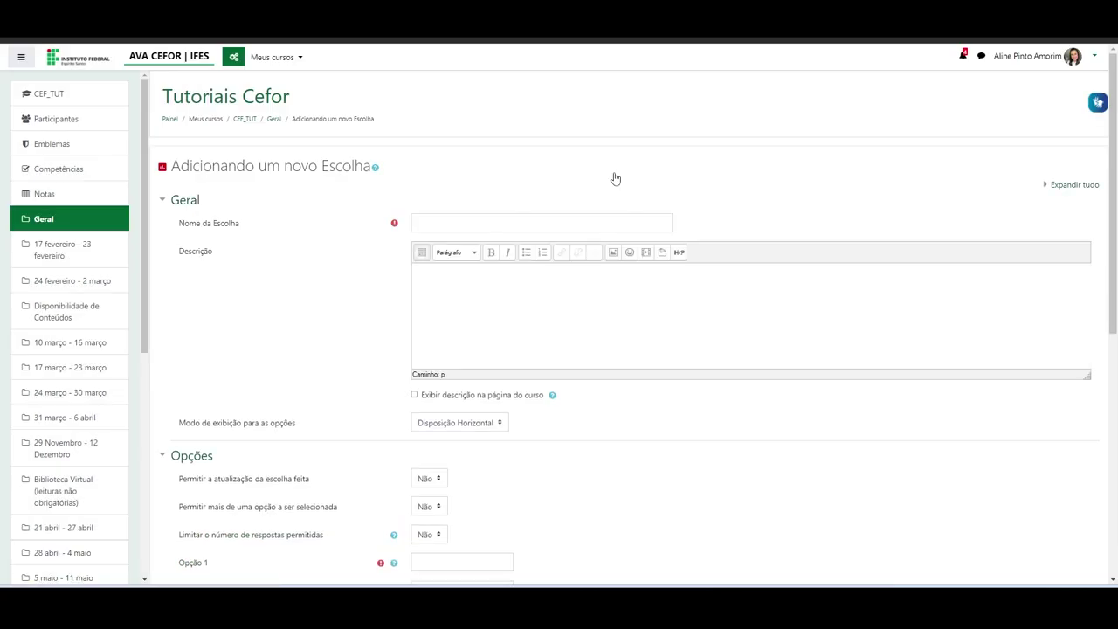
# Name the choice "Escolha seu grupo" and enter "teste" as its description
pyautogui.click(436, 224)
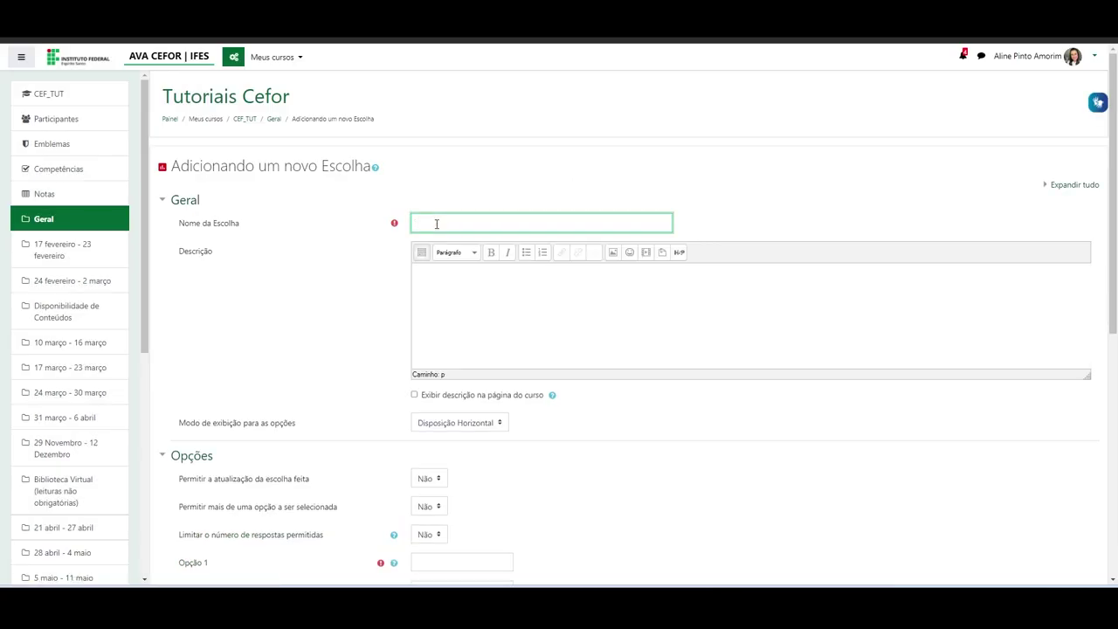
pyautogui.write('Escolha seu grupo')
pyautogui.click(455, 289)
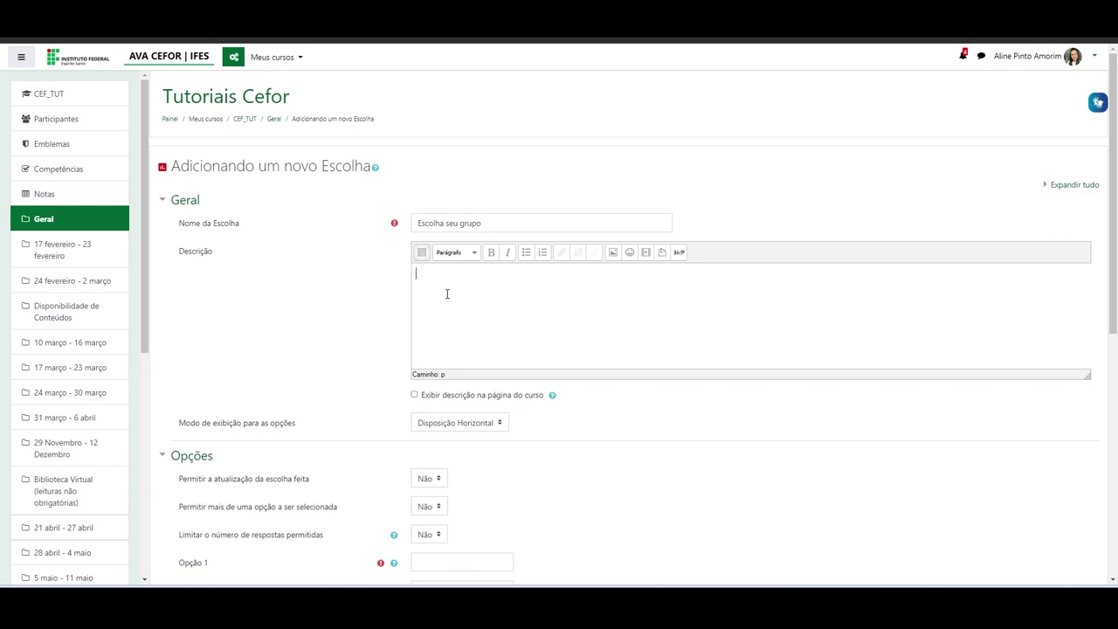
pyautogui.write('teste')
# Choose Disposição Horizontal as the display mode for the options
pyautogui.scroll(-2, 442, 299)
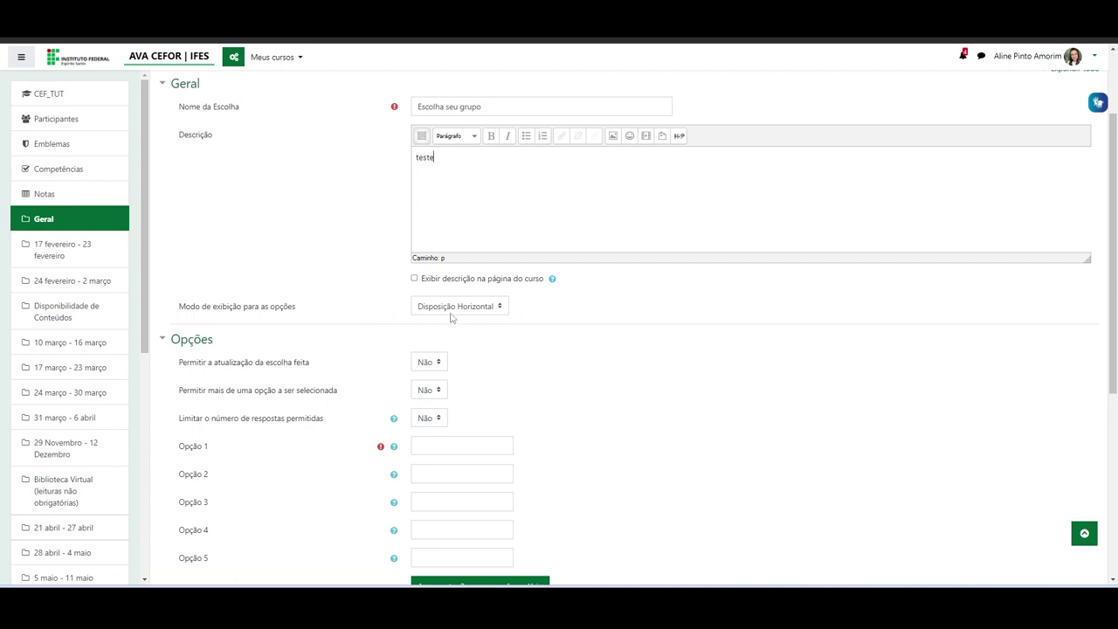
pyautogui.click(501, 309)
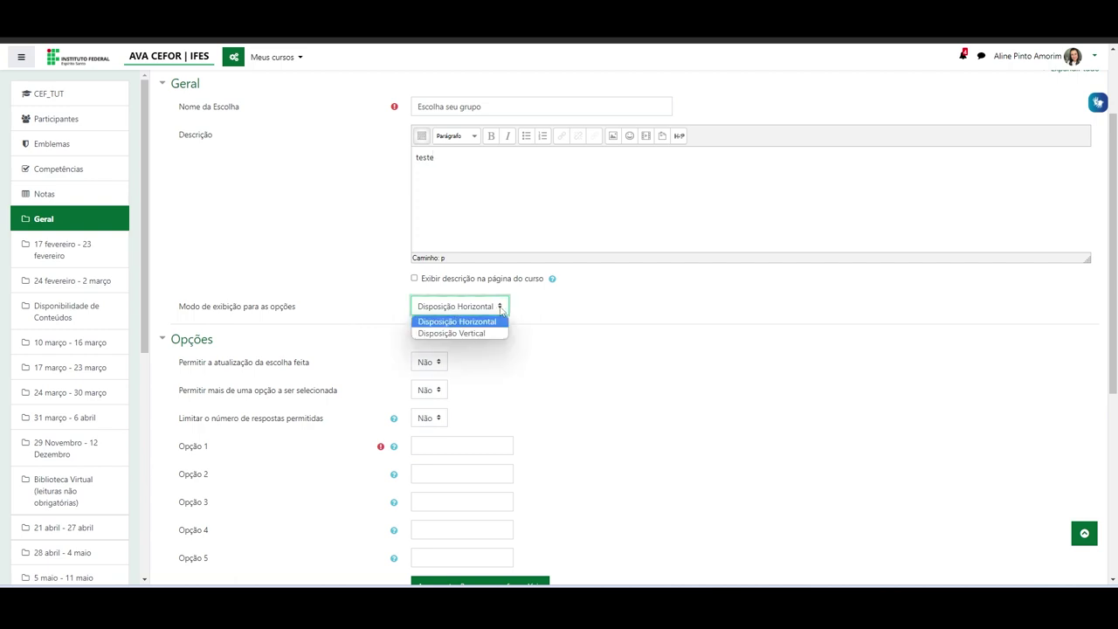
pyautogui.click(486, 322)
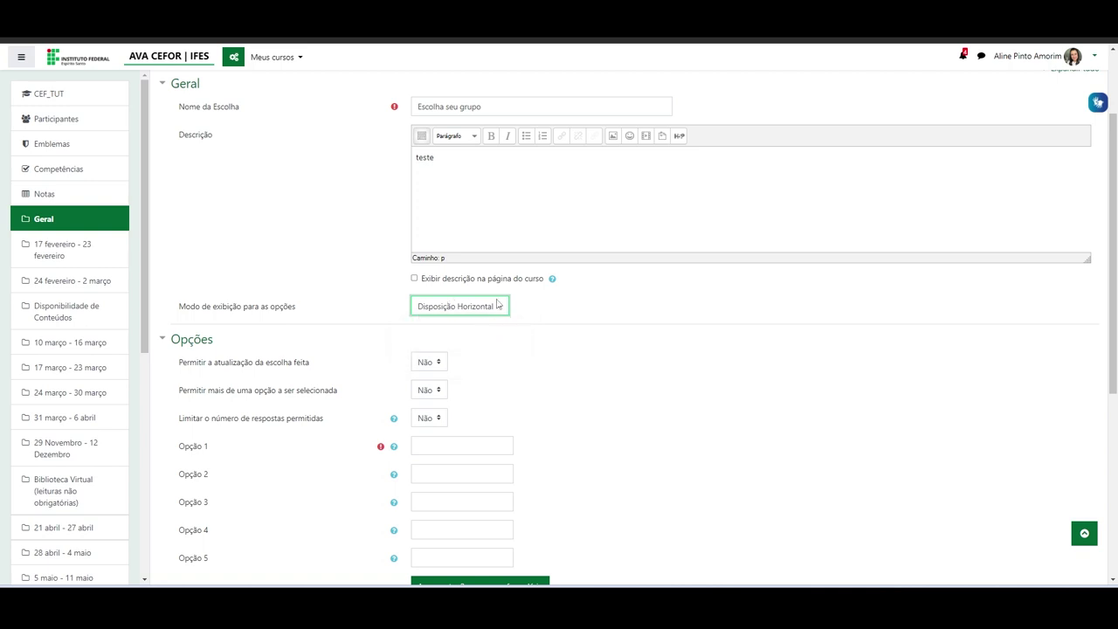
# Leave updating of the choice at Não and set the limit on the number of allowed responses to Sim
pyautogui.scroll(-1, 288, 300)
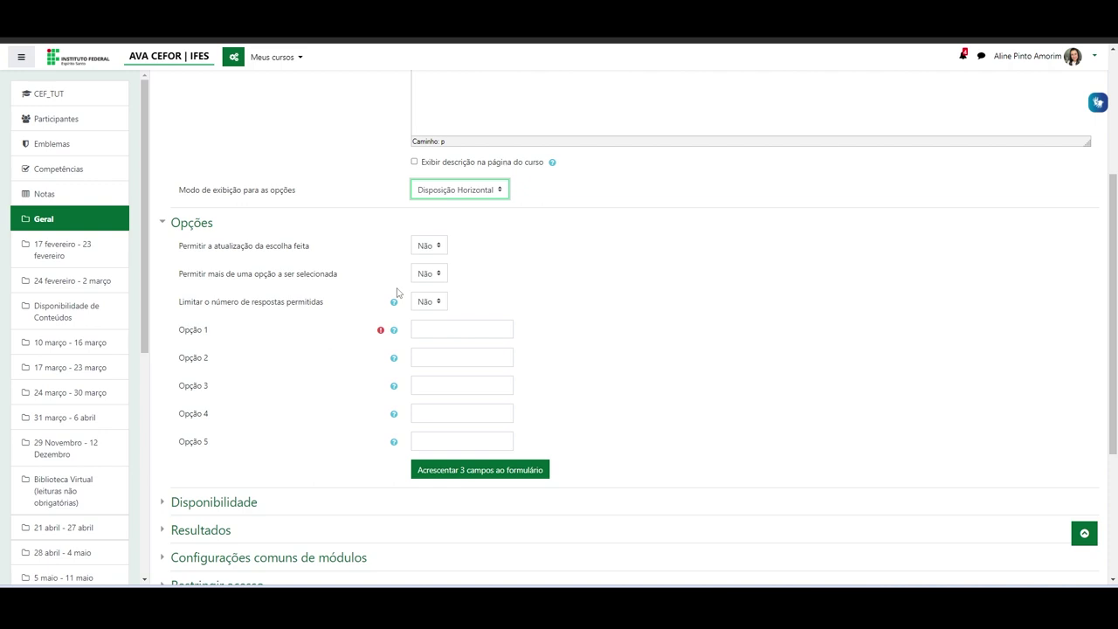
pyautogui.scroll(2, 359, 279)
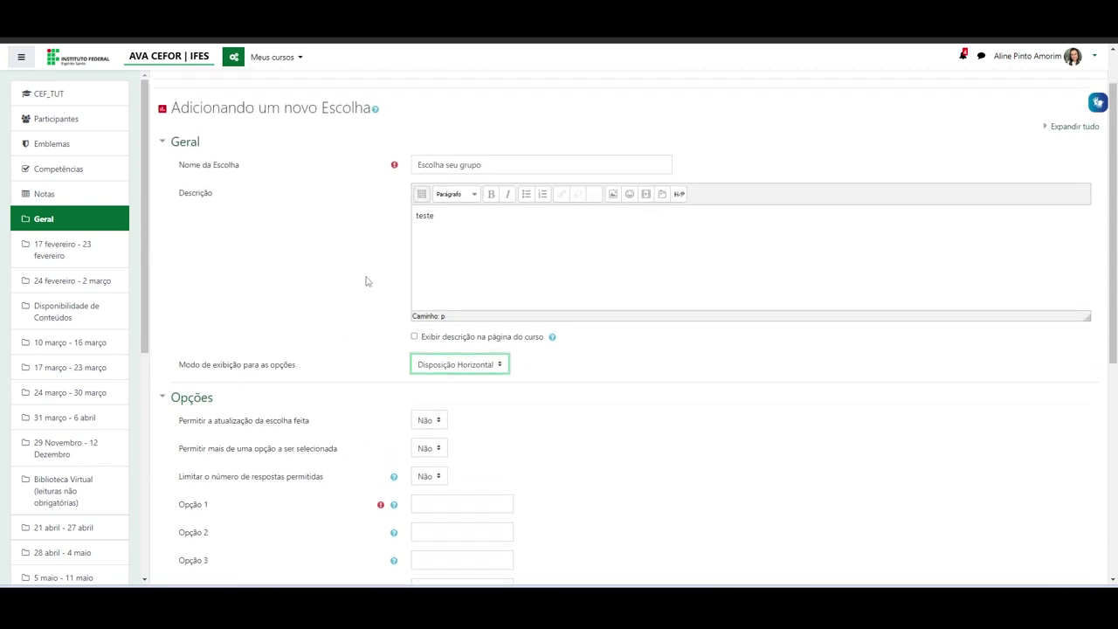
pyautogui.scroll(-2, 301, 319)
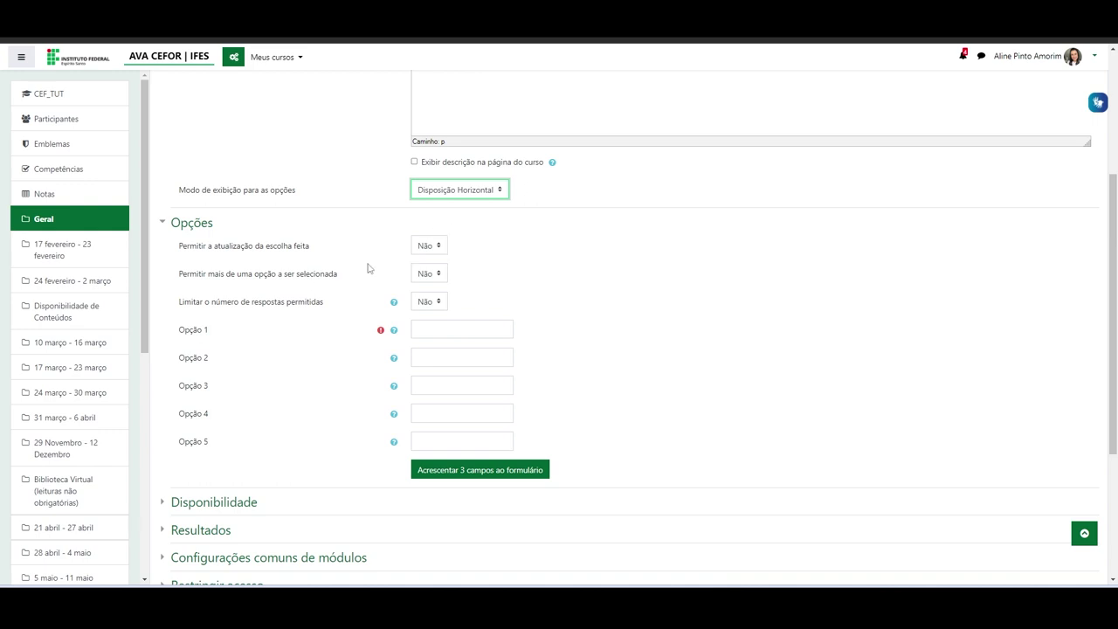
pyautogui.click(438, 247)
pyautogui.click(439, 247)
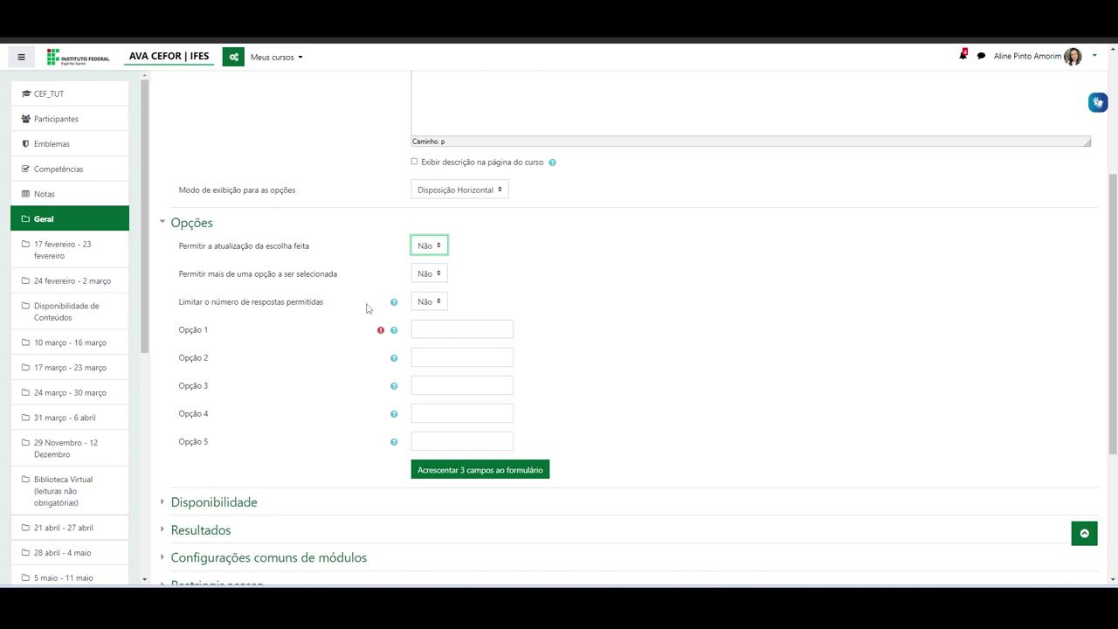
pyautogui.click(439, 302)
pyautogui.click(434, 324)
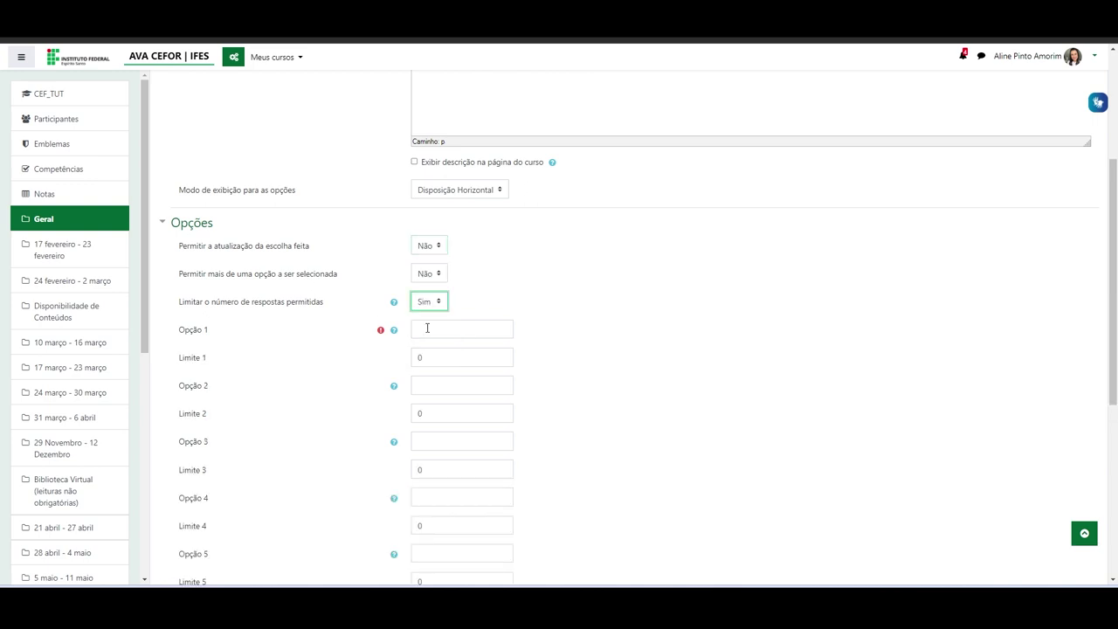
# Enter "Grupo 1" as option 1 and set its response limit to 4
pyautogui.scroll(-2, 351, 320)
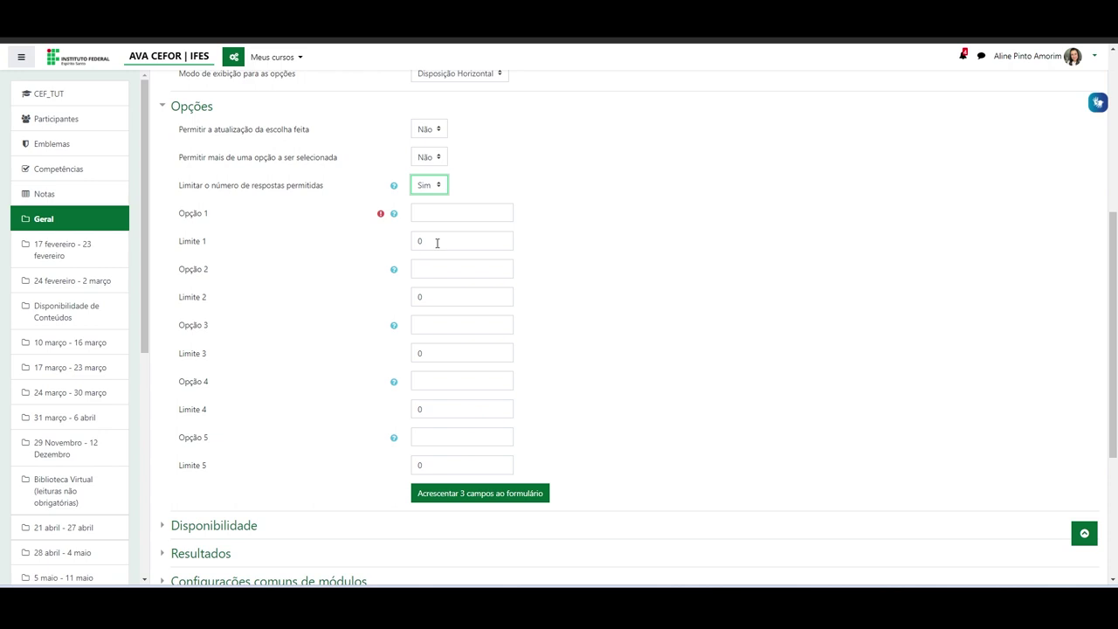
pyautogui.click(425, 214)
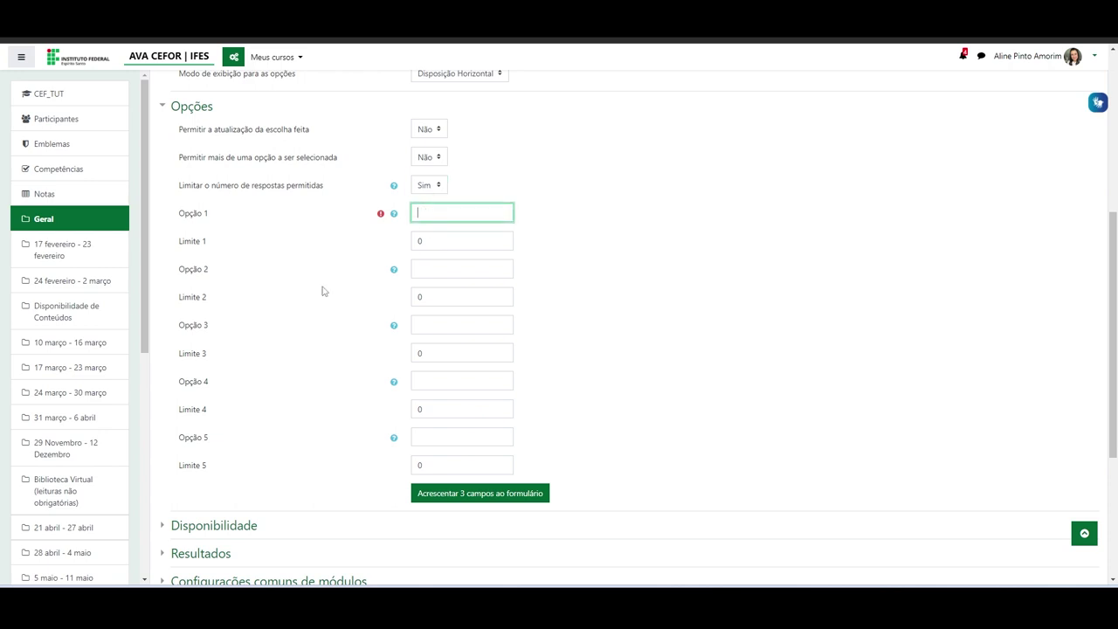
pyautogui.write('Grupo 1')
pyautogui.click(445, 243)
pyautogui.press('BackSpace')
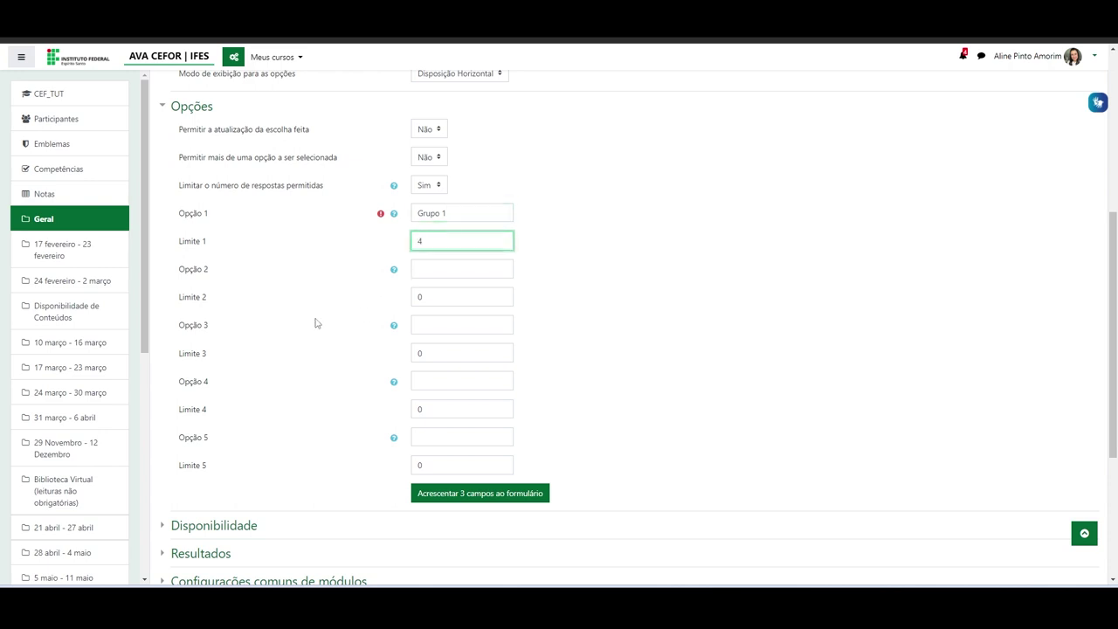
# Enter "Grupo 2" as option 2 with a limit of 4, and "Grupo 3" as option 3 with a limit of 5
pyautogui.click(452, 266)
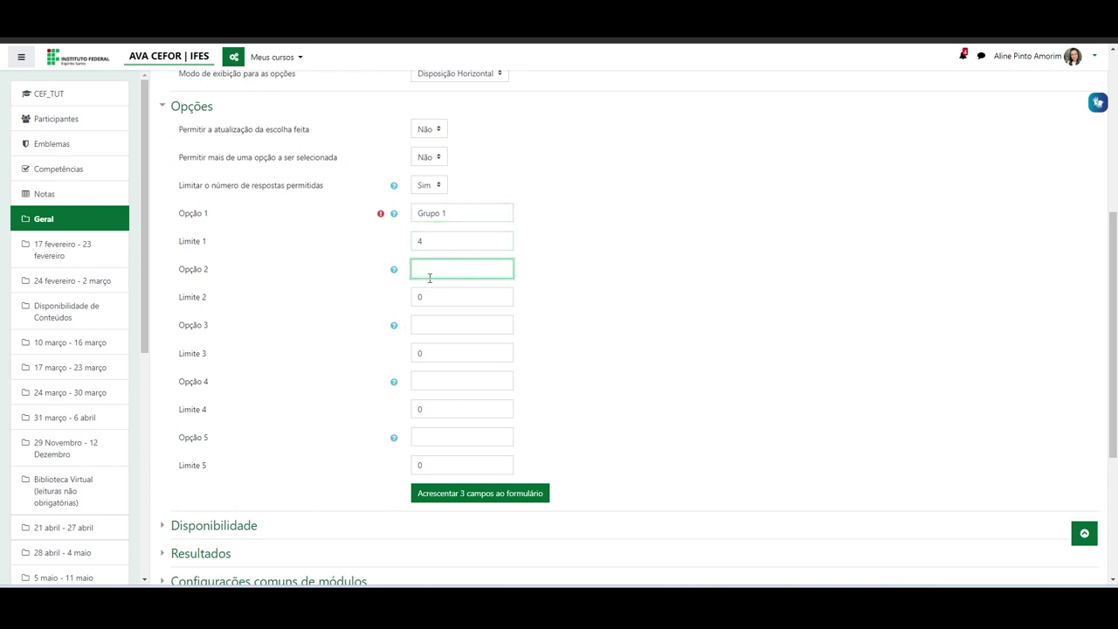
pyautogui.write('Grupo 2')
pyautogui.click(428, 293)
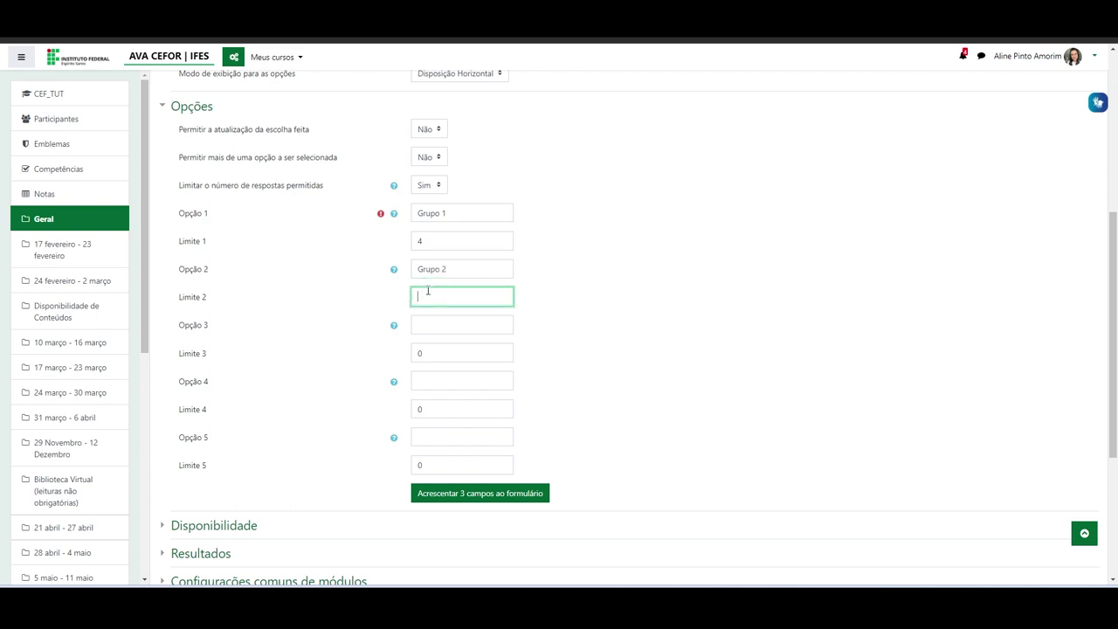
pyautogui.click(432, 322)
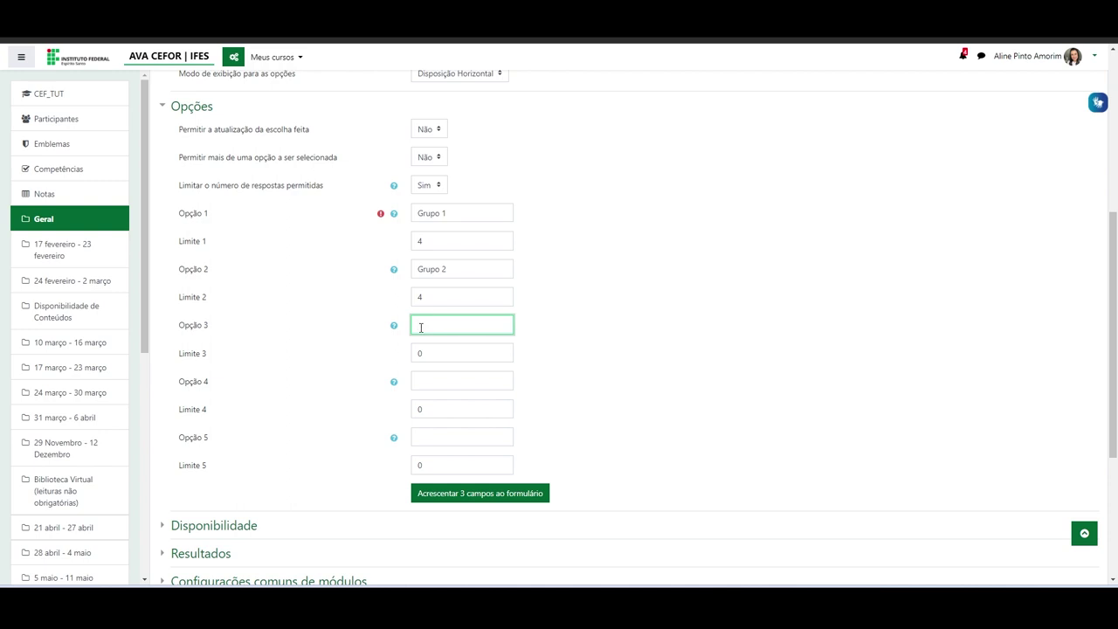
pyautogui.write('Grupo 3')
pyautogui.click(432, 350)
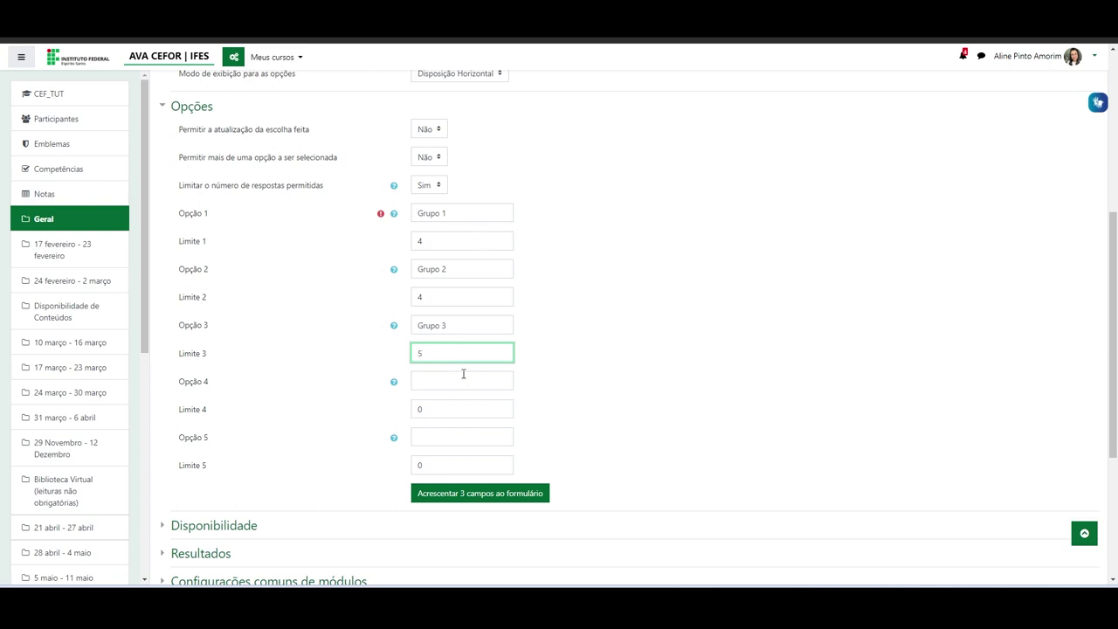
# Enable both the start date and the end date for allowing responses in the Disponibilidade settings
pyautogui.scroll(-2, 559, 464)
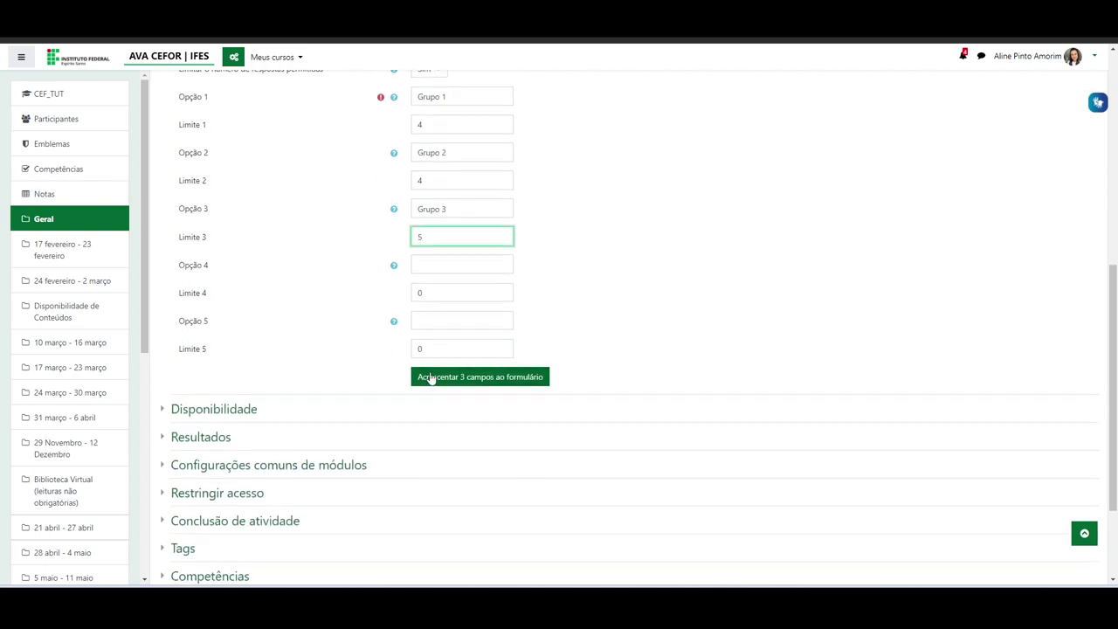
pyautogui.scroll(-2, 441, 253)
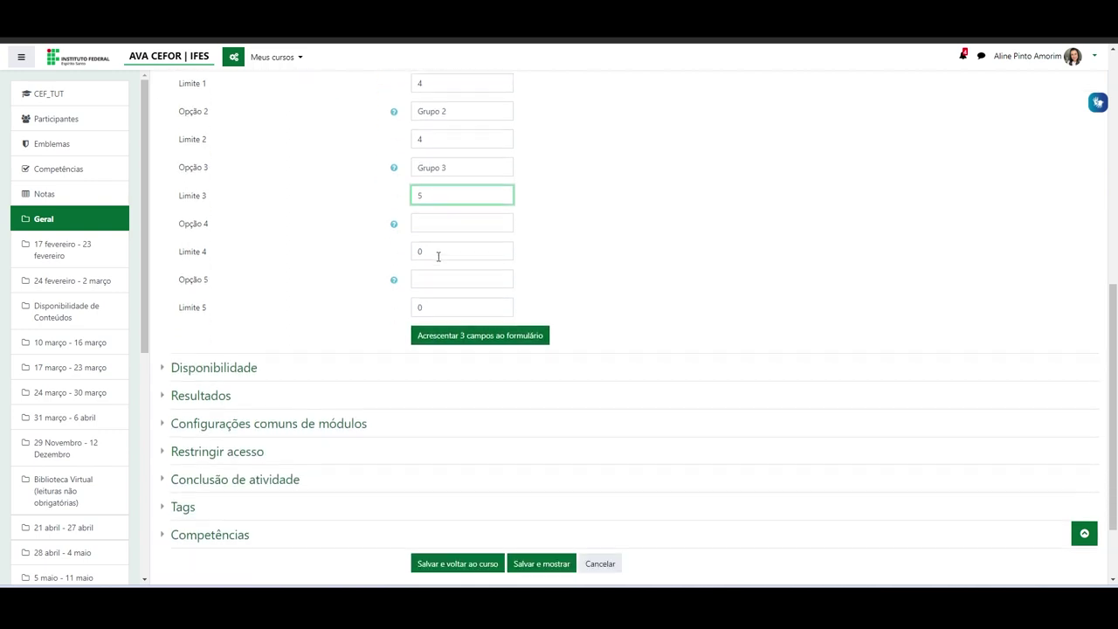
pyautogui.scroll(1, 419, 280)
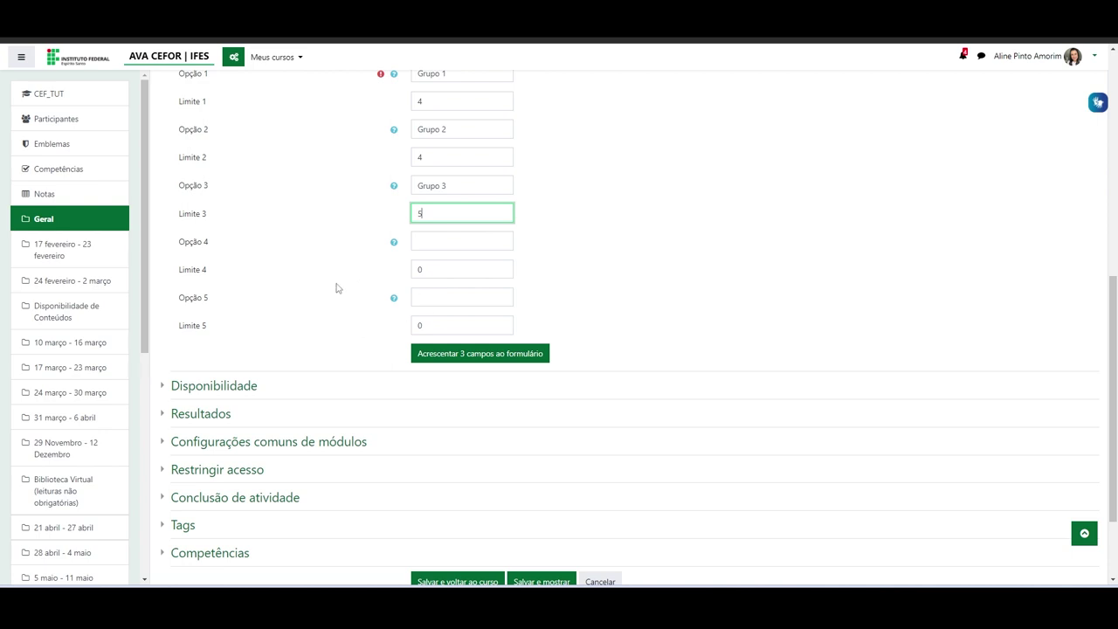
pyautogui.scroll(2, 335, 262)
pyautogui.scroll(2, 335, 262)
pyautogui.scroll(-4, 364, 423)
pyautogui.click(215, 386)
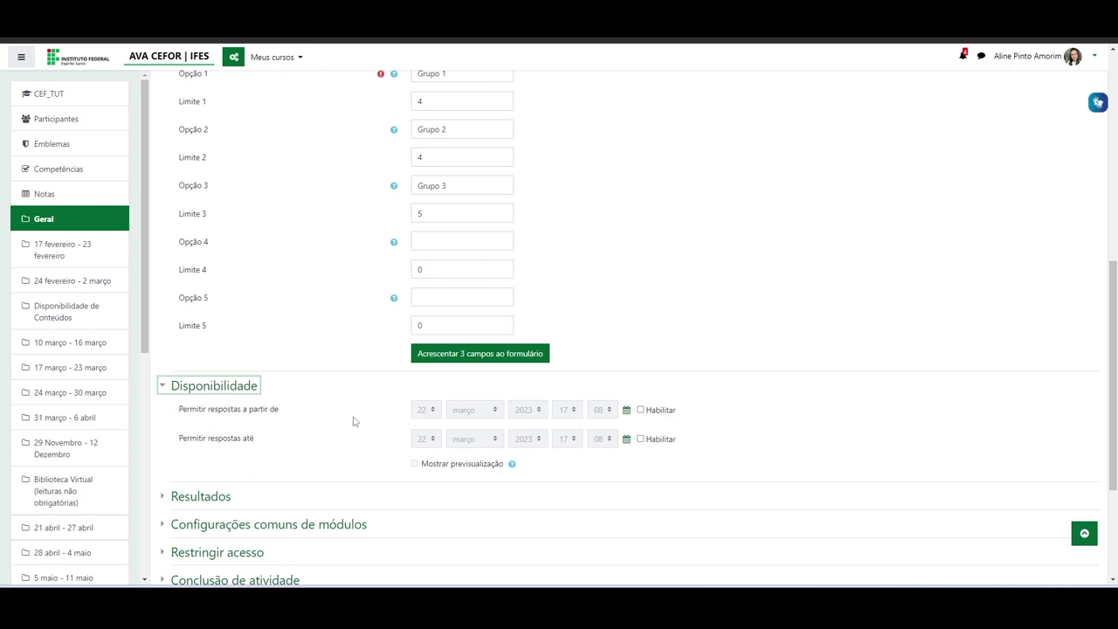
pyautogui.click(642, 410)
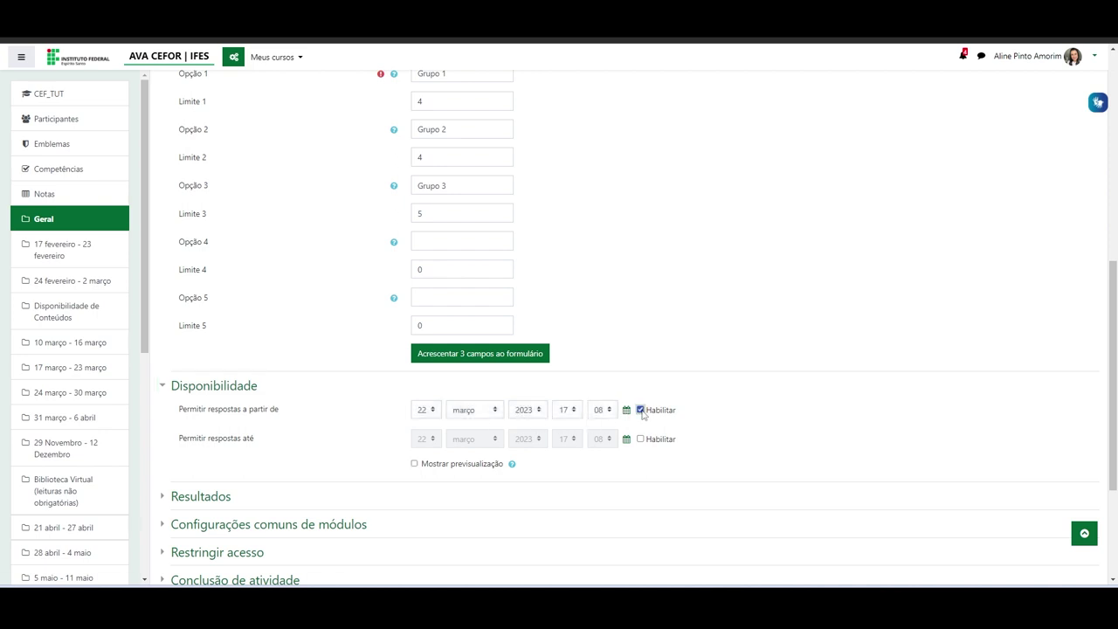
pyautogui.click(640, 439)
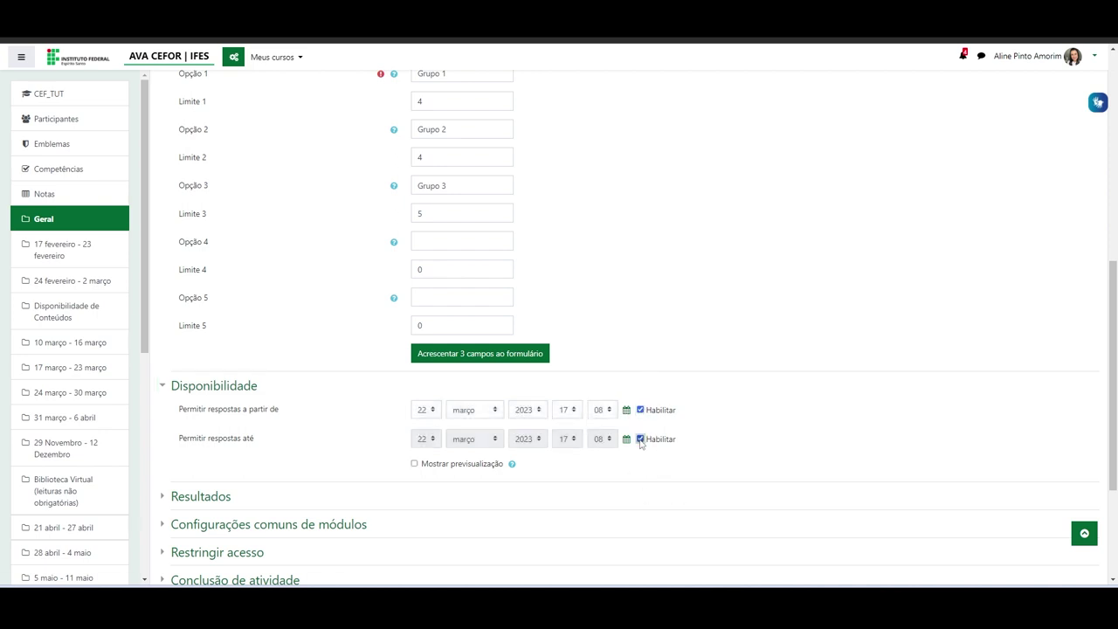
# Set the day of the response end date to 25
pyautogui.click(432, 439)
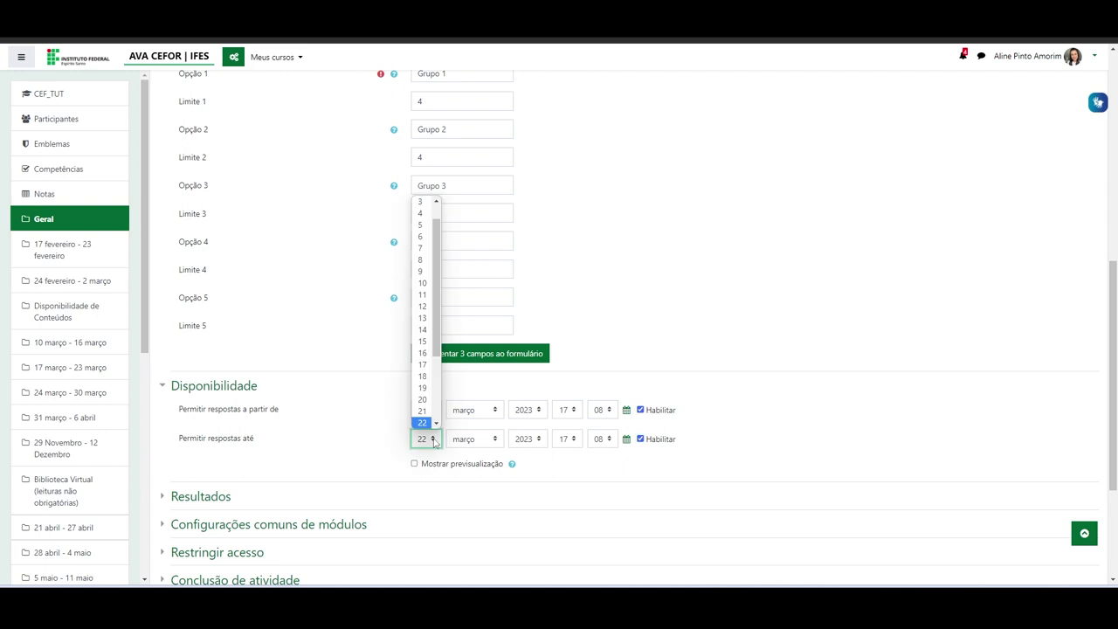
pyautogui.scroll(-2, 422, 201)
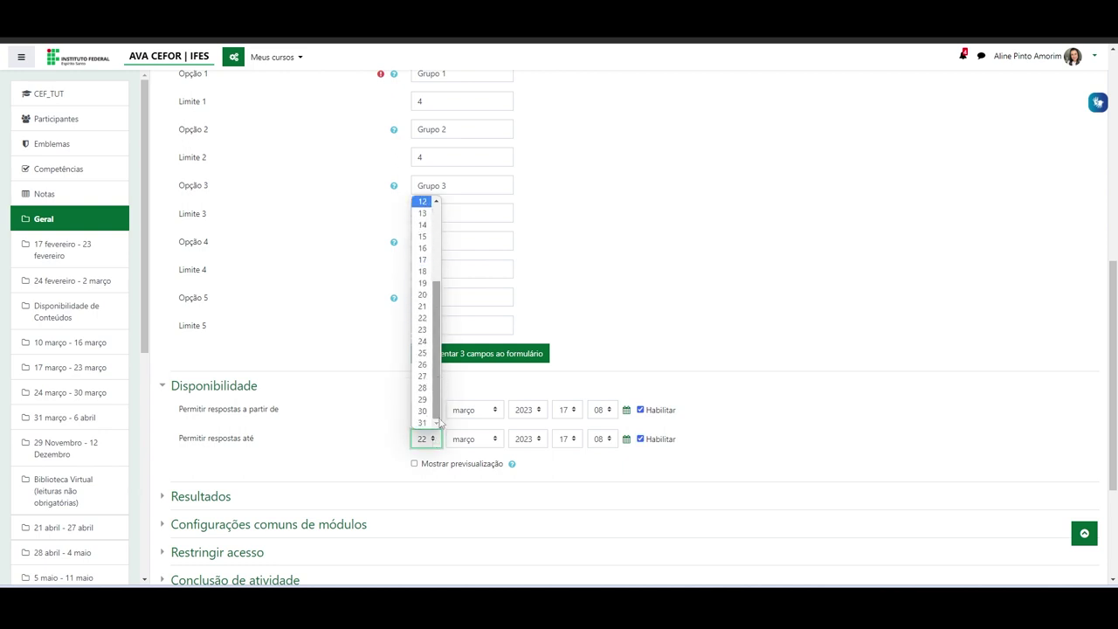
pyautogui.click(432, 353)
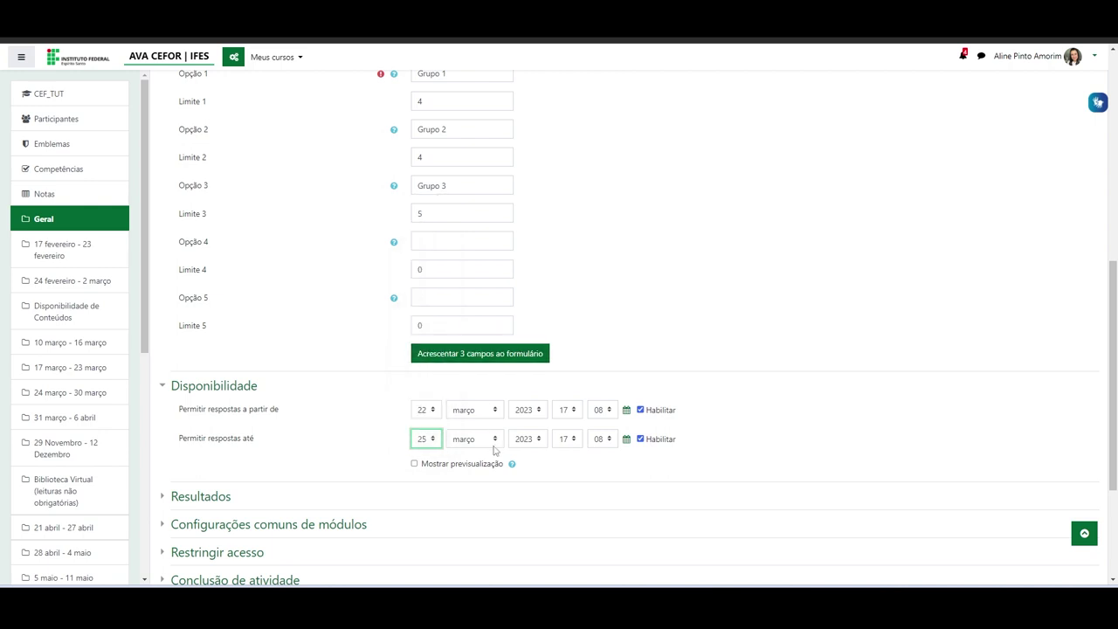
# In the Resultados settings, set Publicar resultados to "Mostrar os resultados aos estudantes após eles responderem"
pyautogui.scroll(-2, 591, 460)
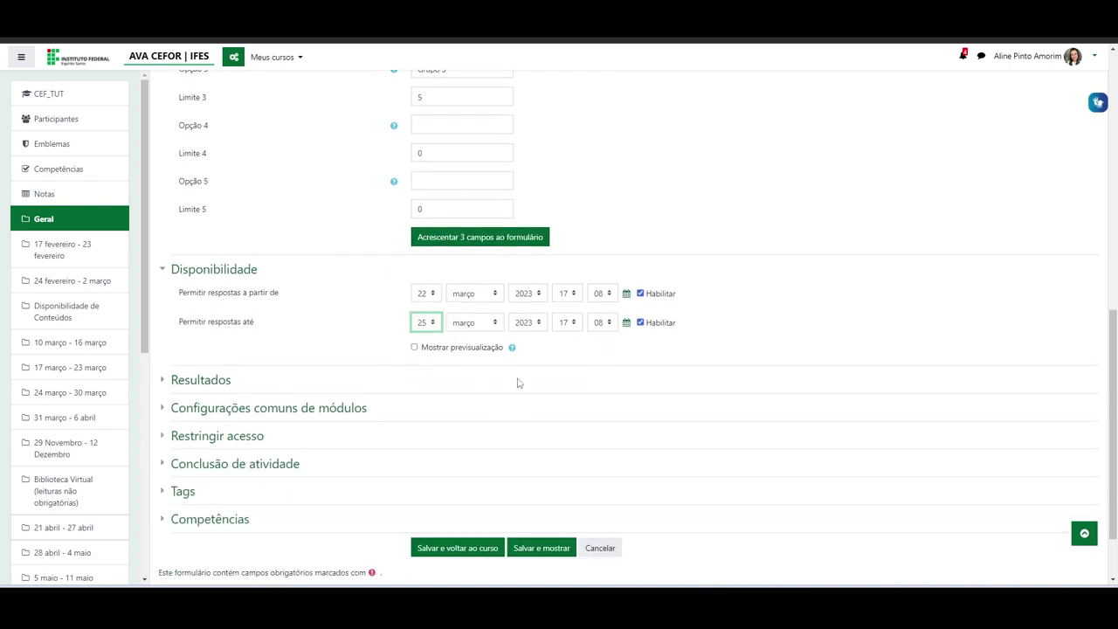
pyautogui.scroll(-2, 347, 327)
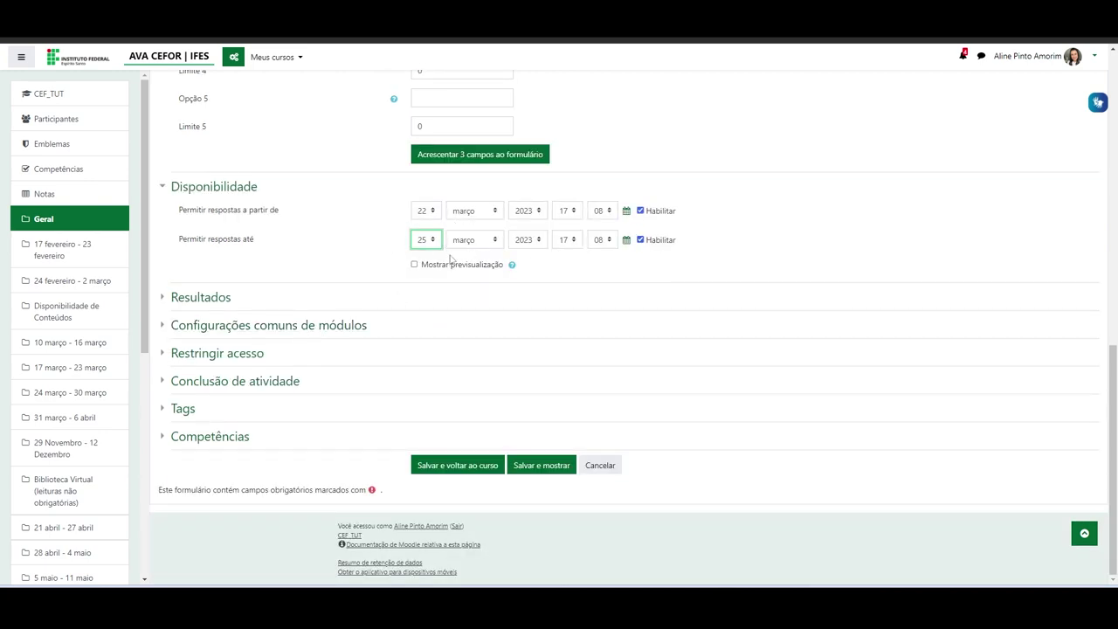
pyautogui.click(234, 301)
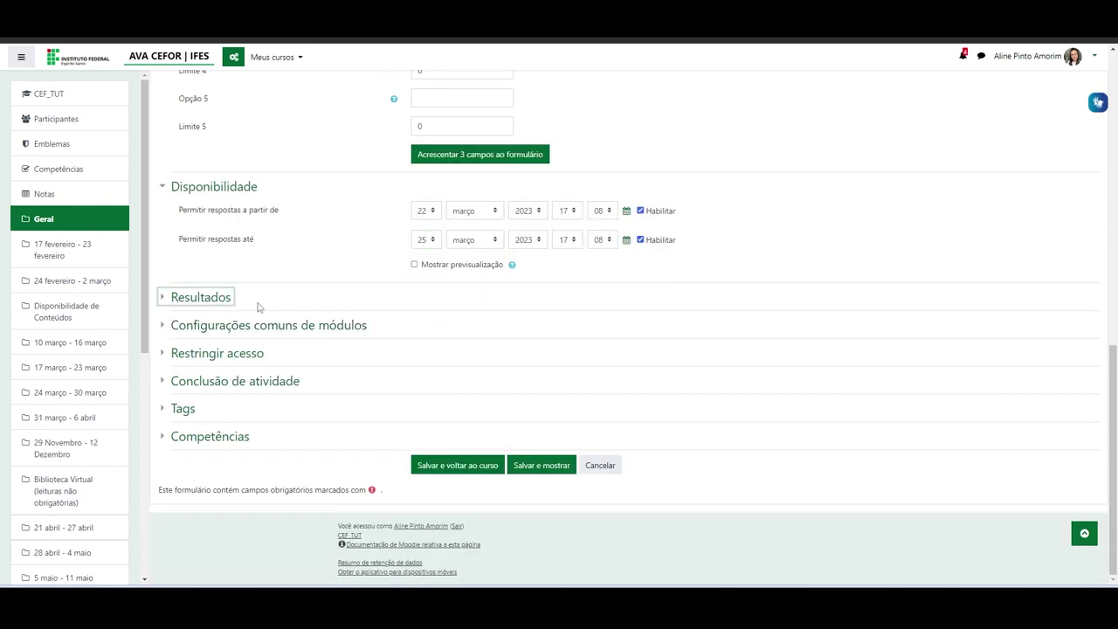
pyautogui.click(202, 299)
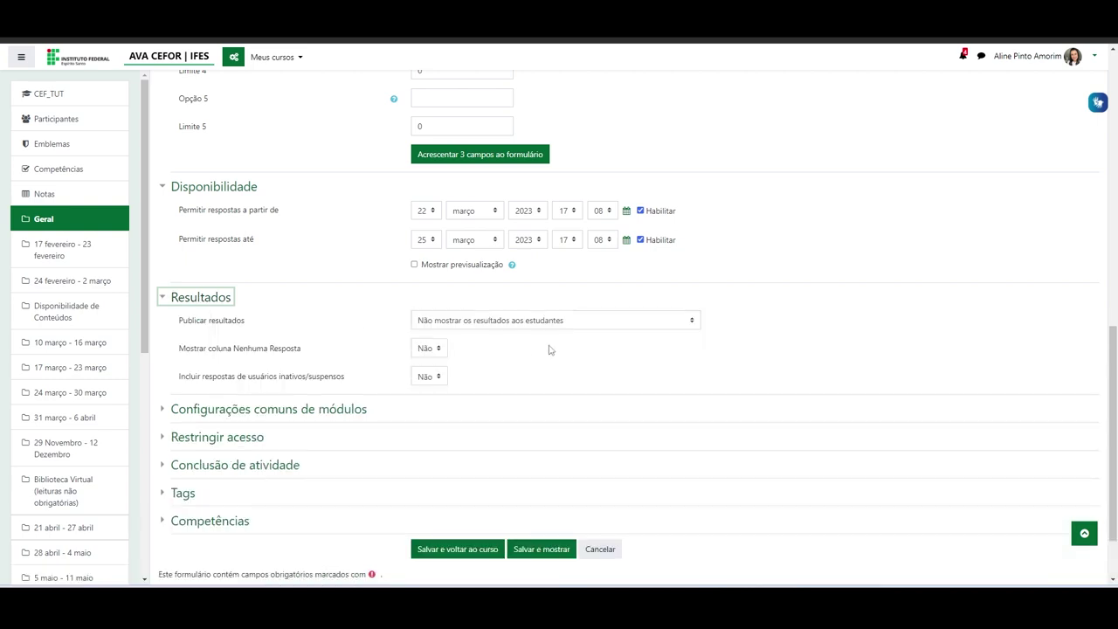
pyautogui.click(692, 322)
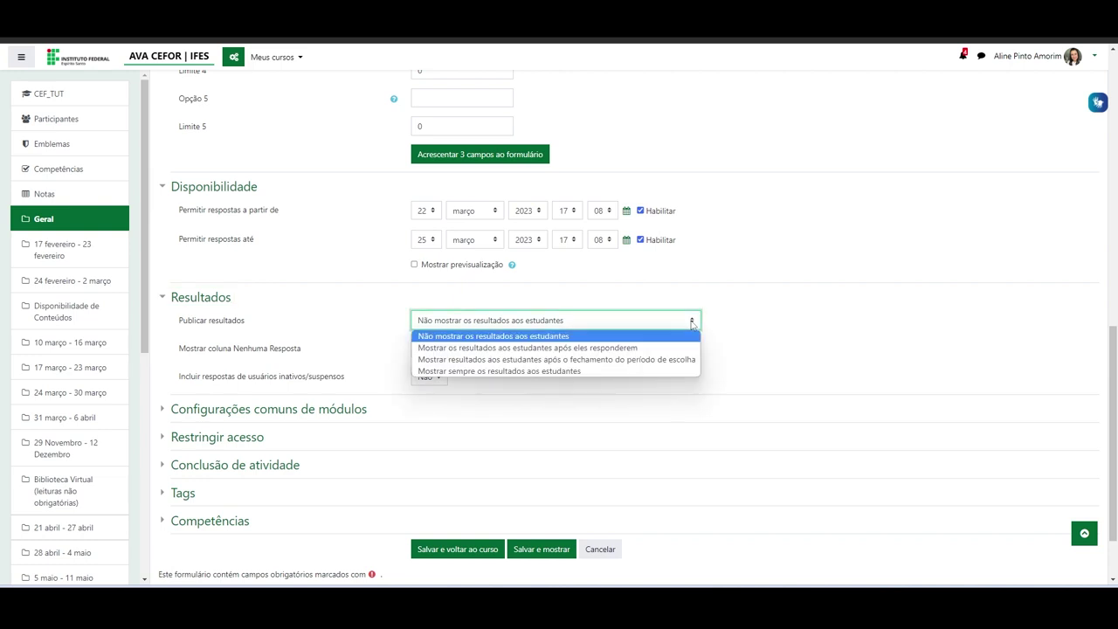
pyautogui.click(470, 348)
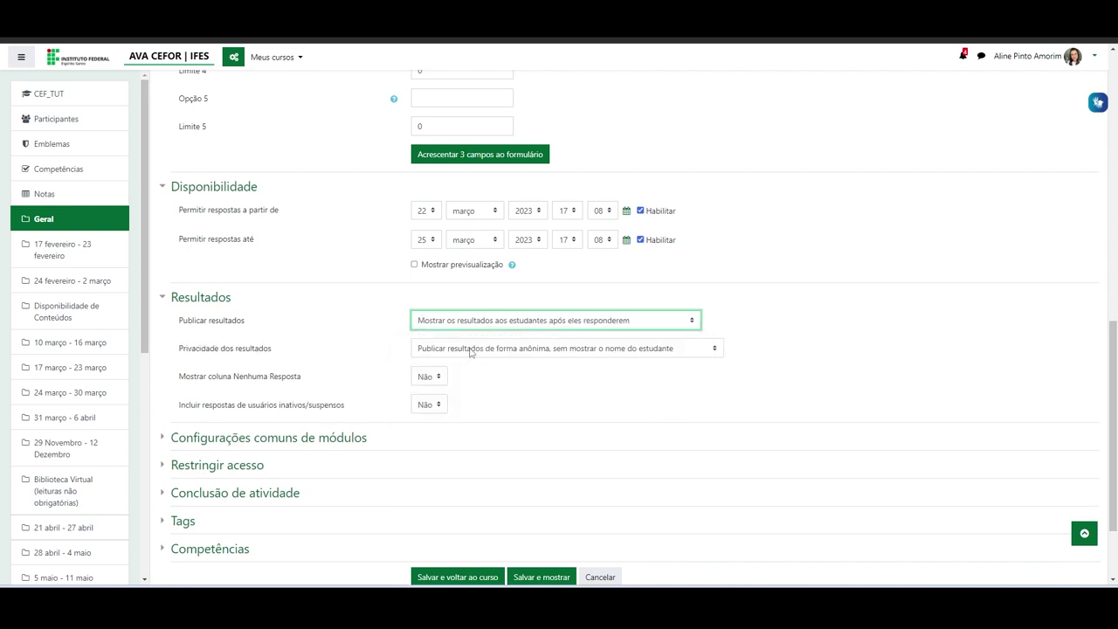
pyautogui.click(695, 321)
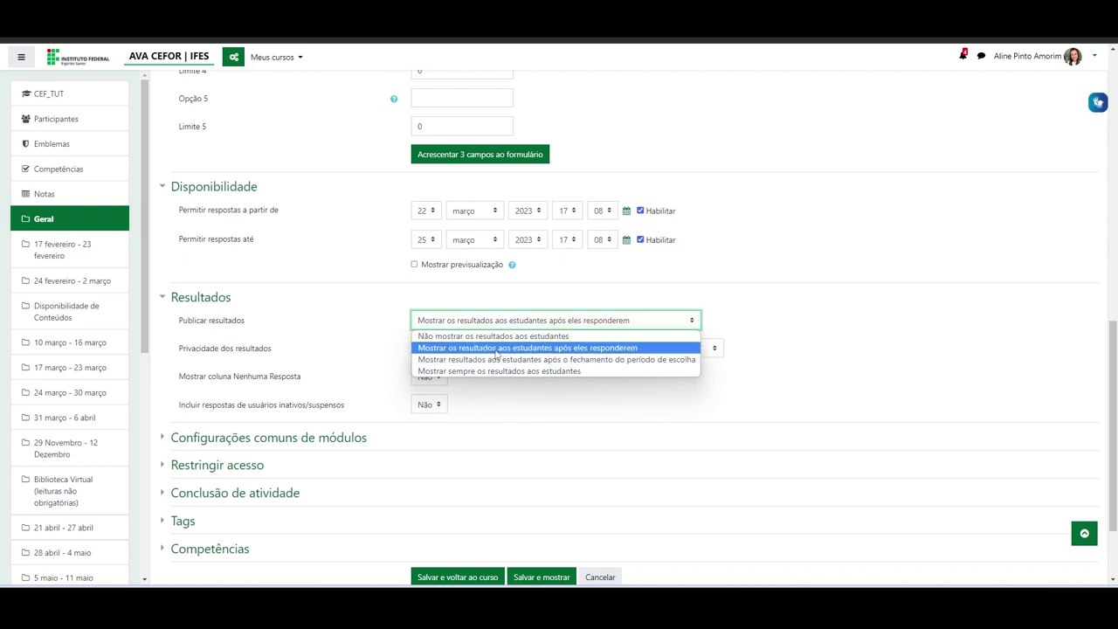
pyautogui.click(496, 348)
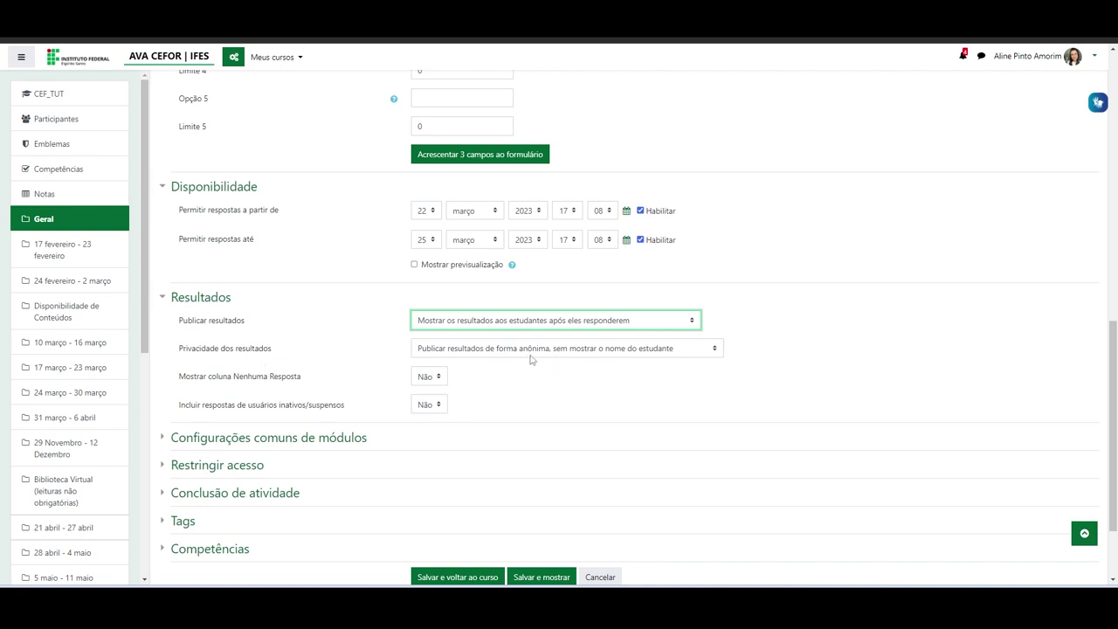
# Set Privacidade dos resultados to "Publicar resultados completos, mostrando os nomes dos estudantes e os resultados" and Mostrar coluna Nenhuma Resposta to "Não"
pyautogui.click(714, 348)
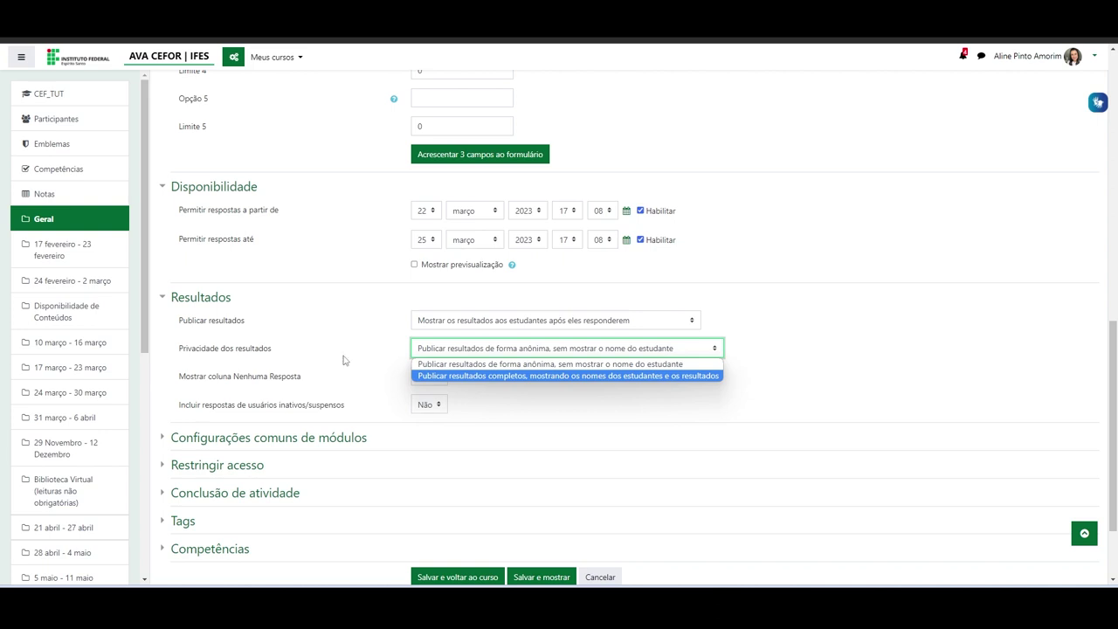
pyautogui.click(476, 377)
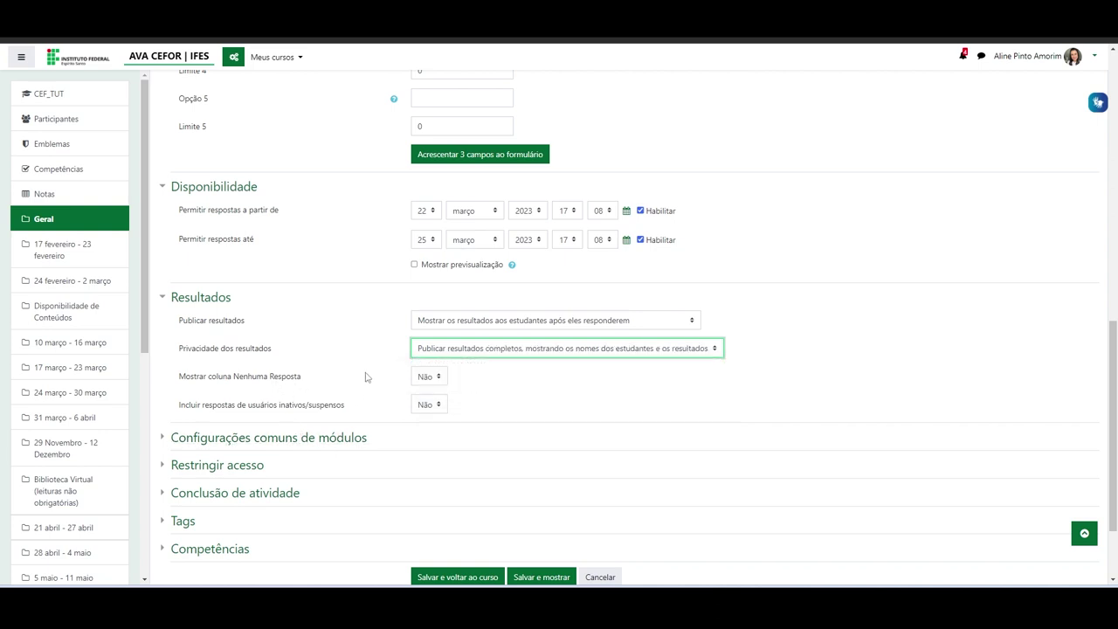
pyautogui.click(439, 381)
pyautogui.click(439, 381)
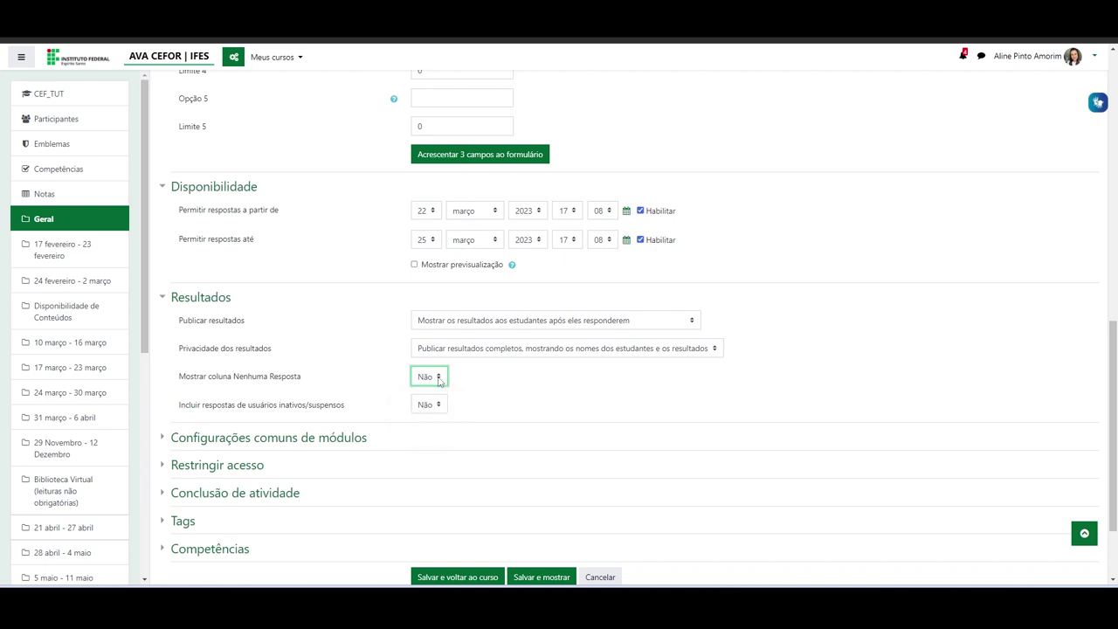
# Save and display the Escolha activity, and record "Grupo 3" as the response
pyautogui.scroll(-2, 345, 383)
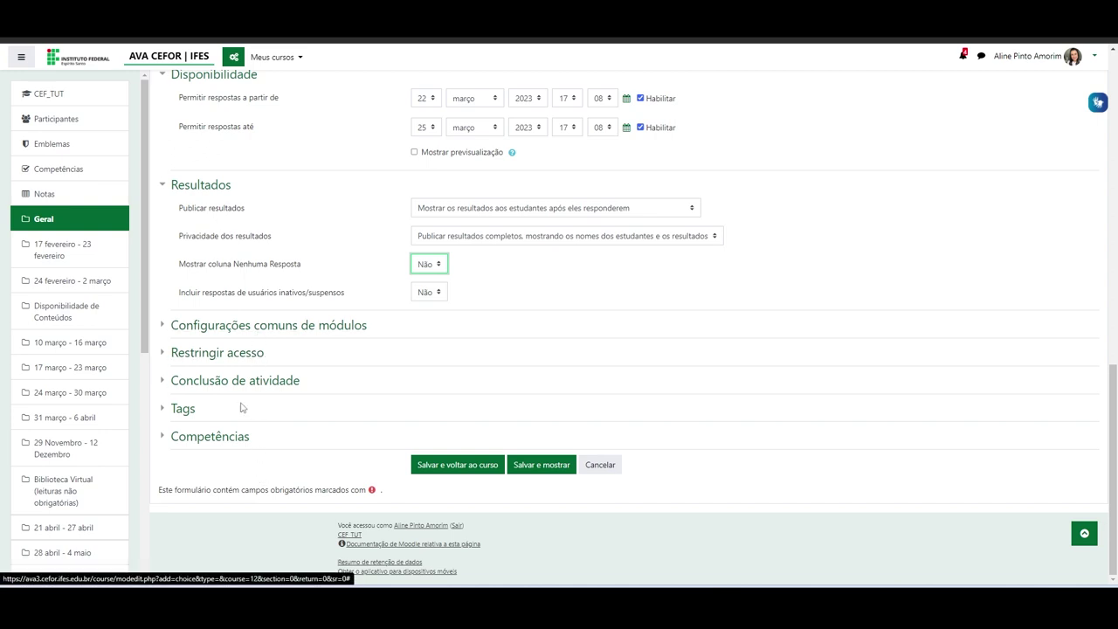
pyautogui.click(531, 467)
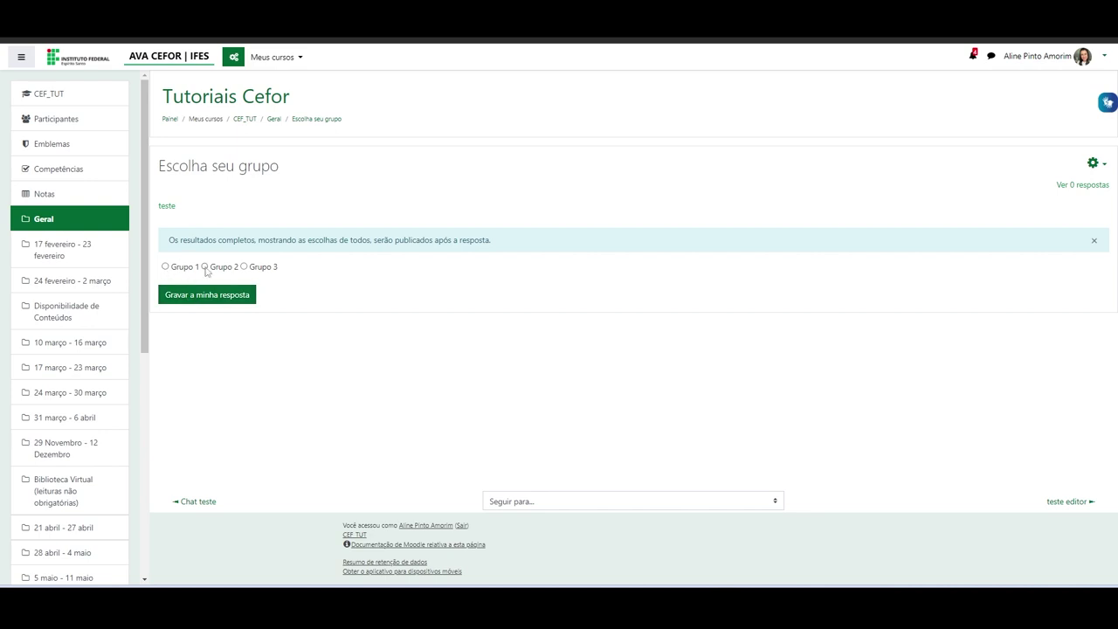
pyautogui.click(244, 266)
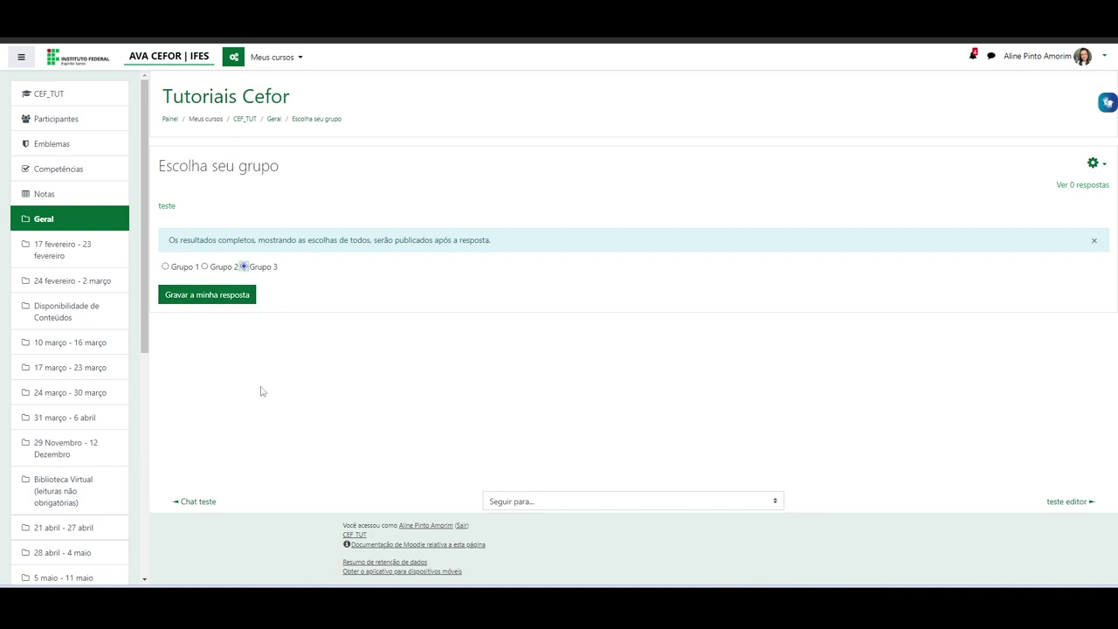
pyautogui.click(190, 298)
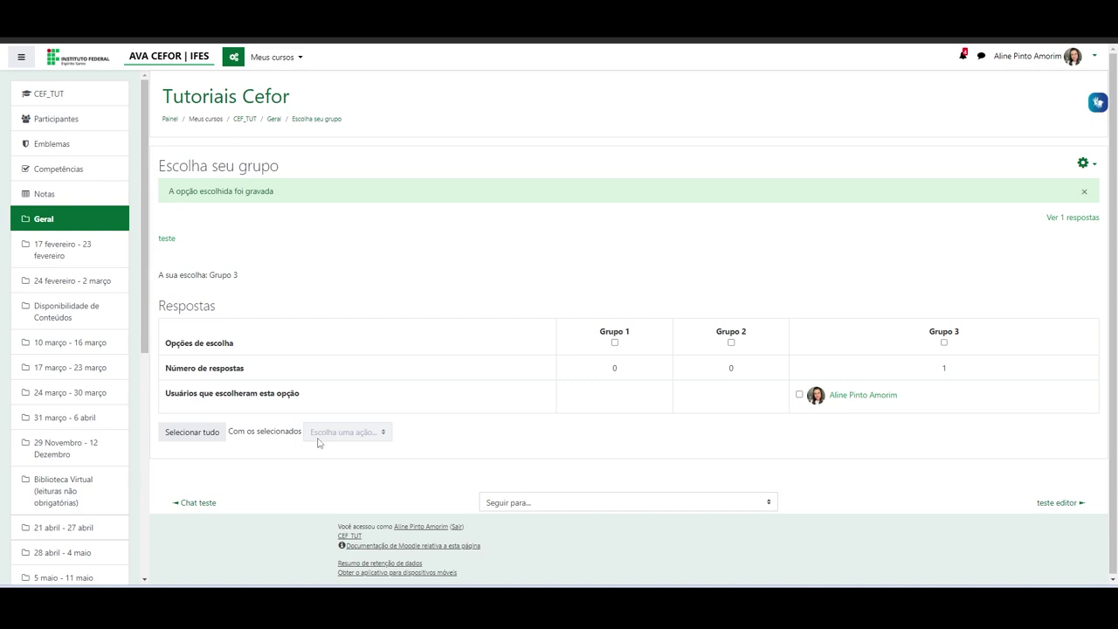